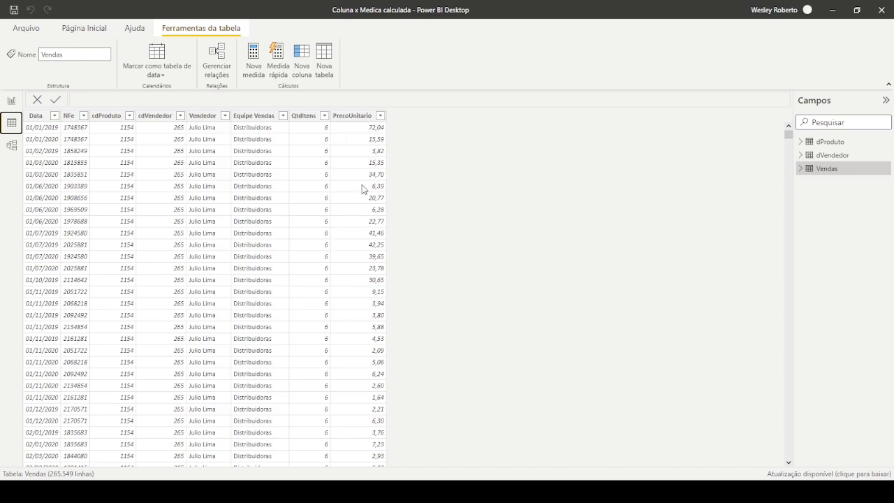
- Examine the QtdItens and PrecoUnitario columns of the Vendas table
left_click(305, 116)
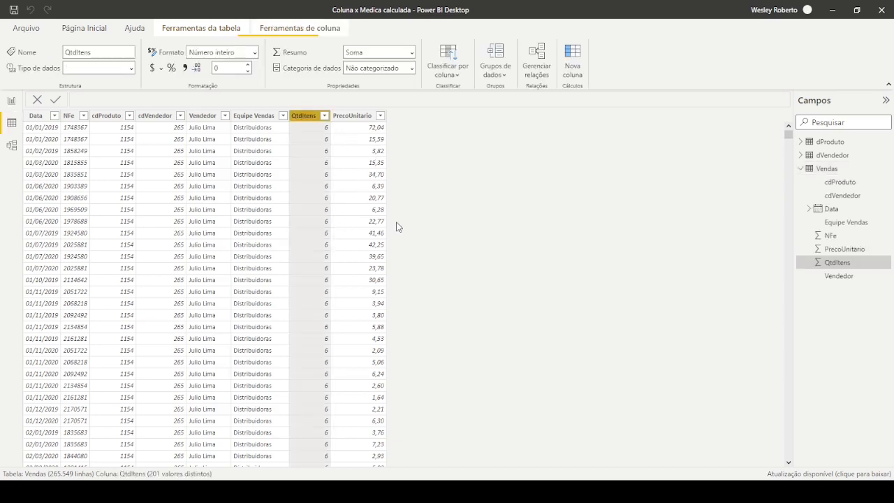
left_click(346, 116)
left_click(309, 116)
left_click(363, 122)
left_click(300, 123)
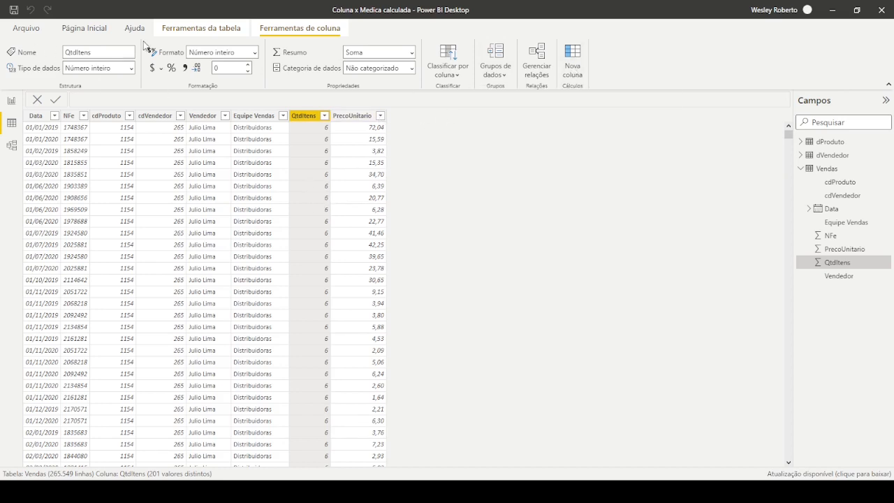
- Add a calculated column to the Vendas table with the formula Total = Vendas[QtdItens] * Vendas[PrecoUnitario]
left_click(576, 70)
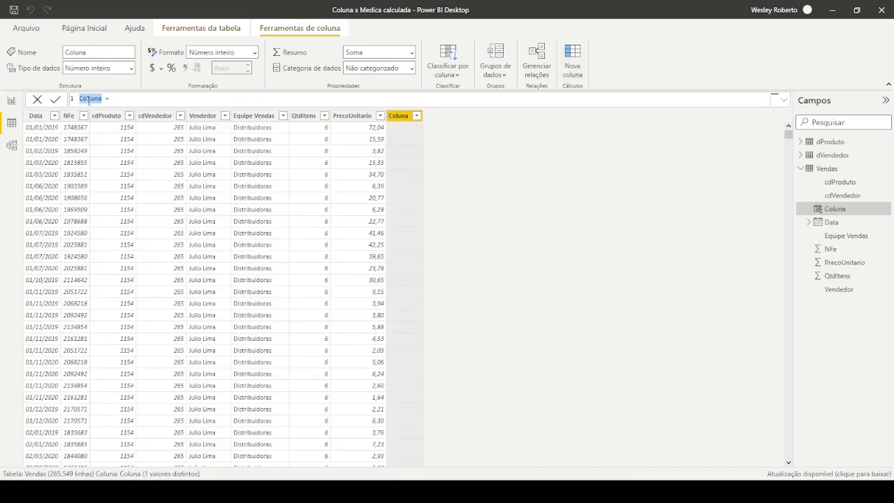
type("Total = qt")
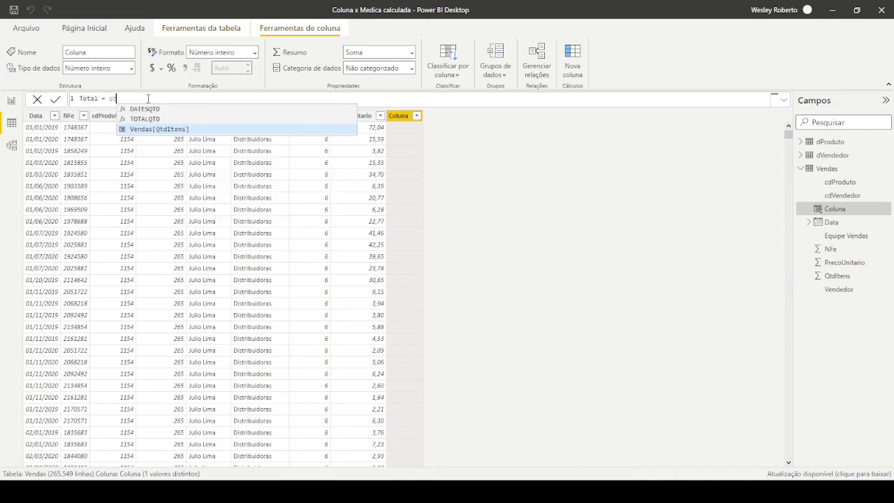
left_click(206, 130)
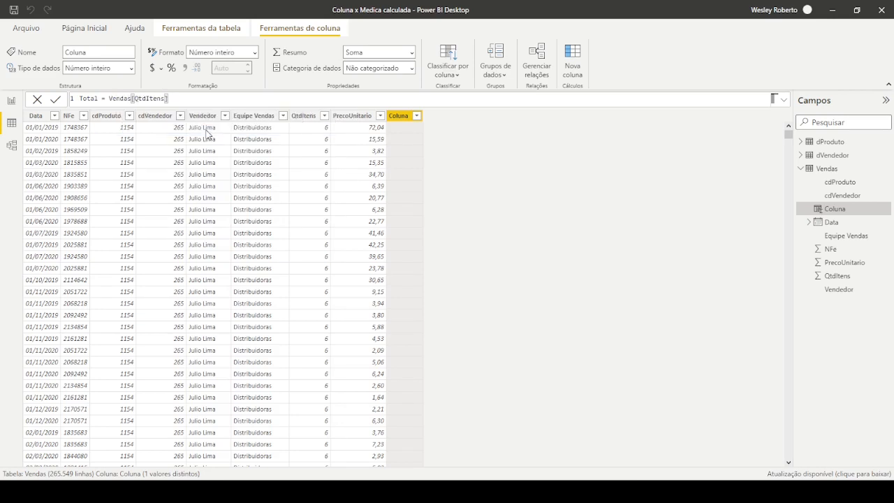
type("* pre")
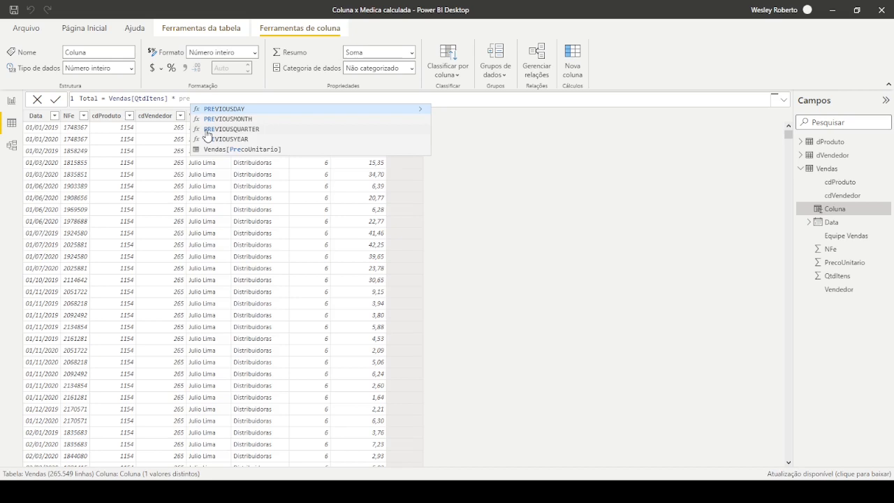
left_click(265, 151)
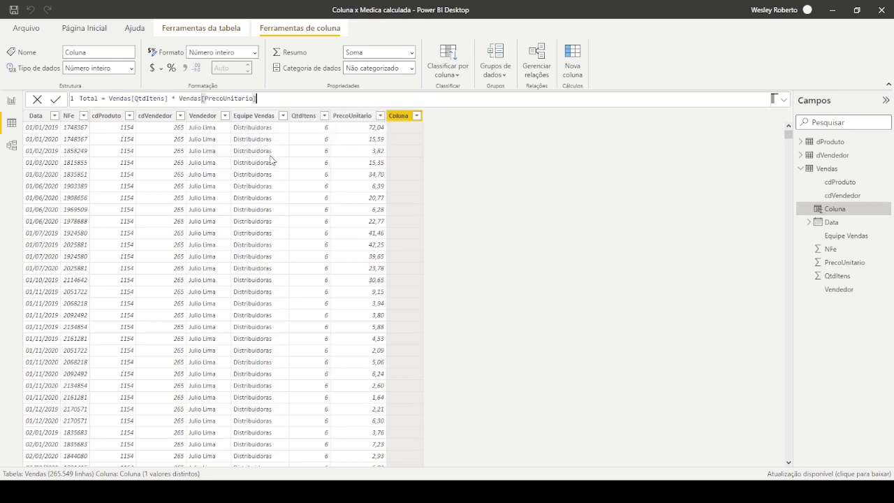
left_click(59, 102)
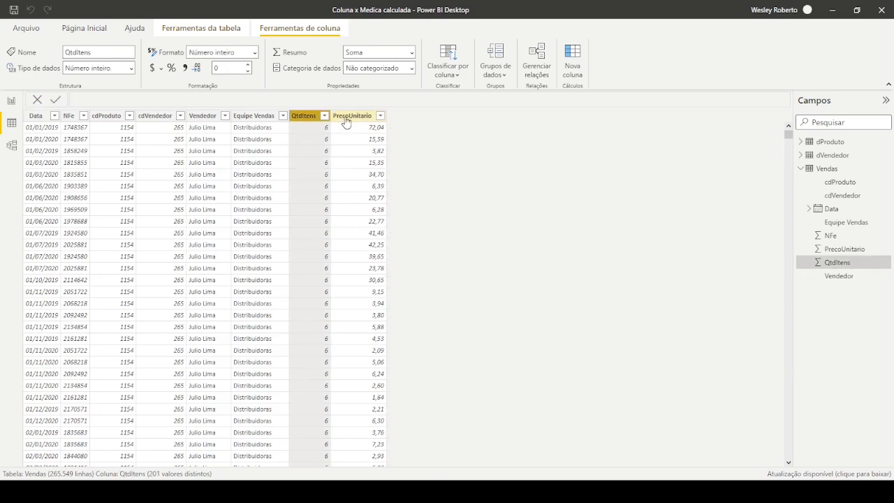
left_click(346, 119)
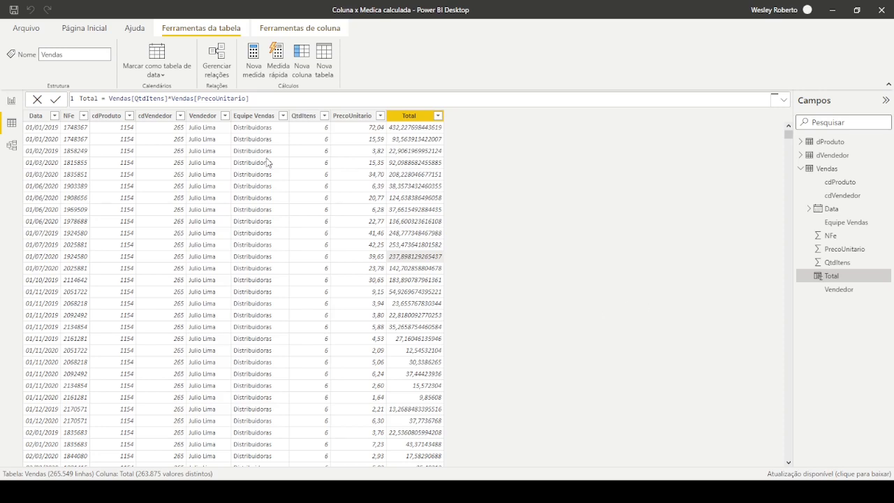
- Create a new measure in the Vendas table with the formula Total Faturamento = SUM(Vendas[Total])
left_click(414, 117)
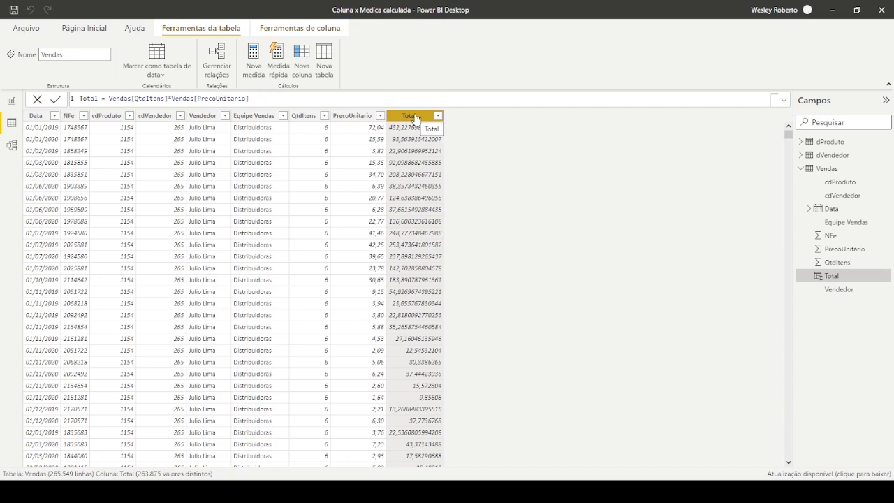
right_click(417, 118)
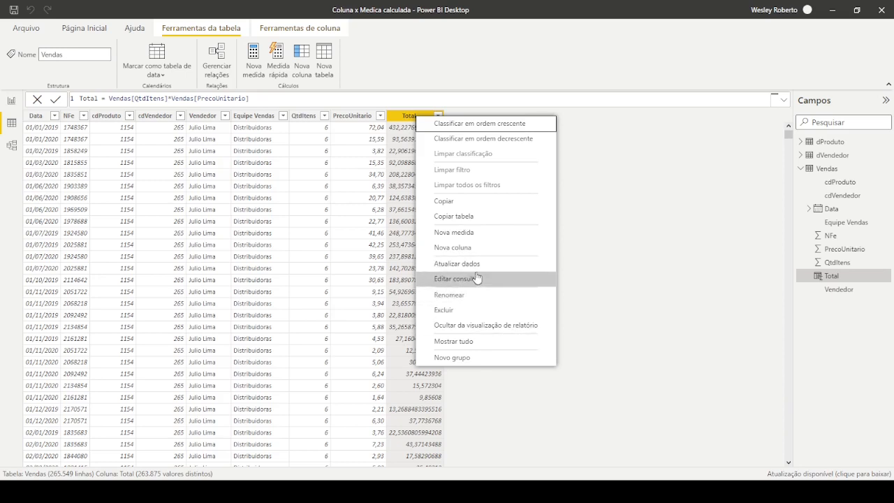
left_click(480, 238)
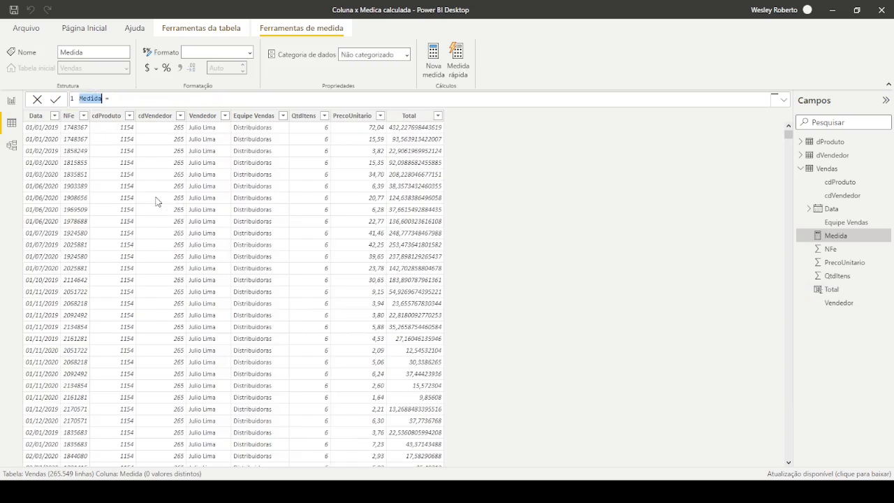
type("Total Faturamento")
type("SUM(")
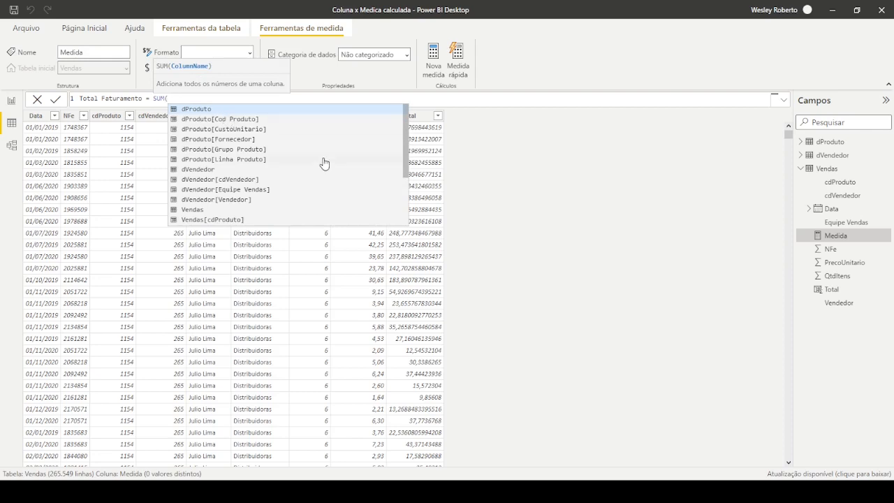
type("tor")
key("BackSpace")
type("ta")
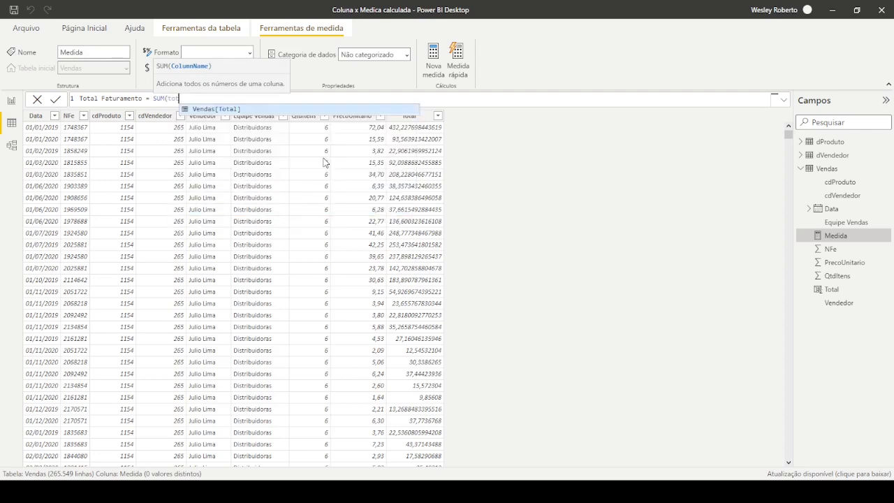
left_click(266, 108)
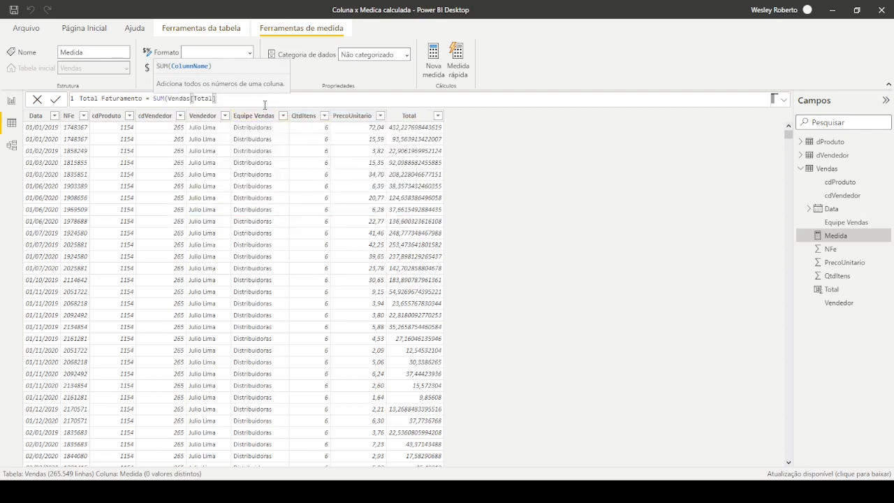
type(")")
key("Return")
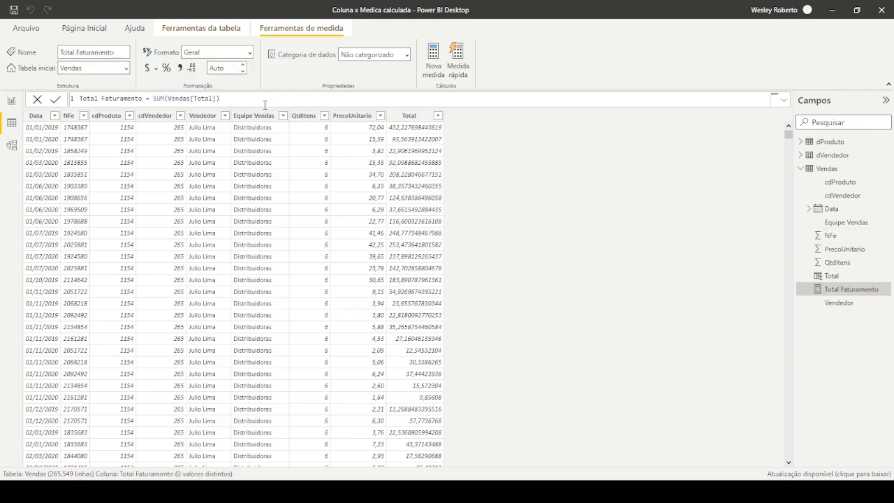
- Compare the Total calculated column in the Vendas table with the formula of the Total Faturamento measure
left_click(408, 116)
left_click(353, 116)
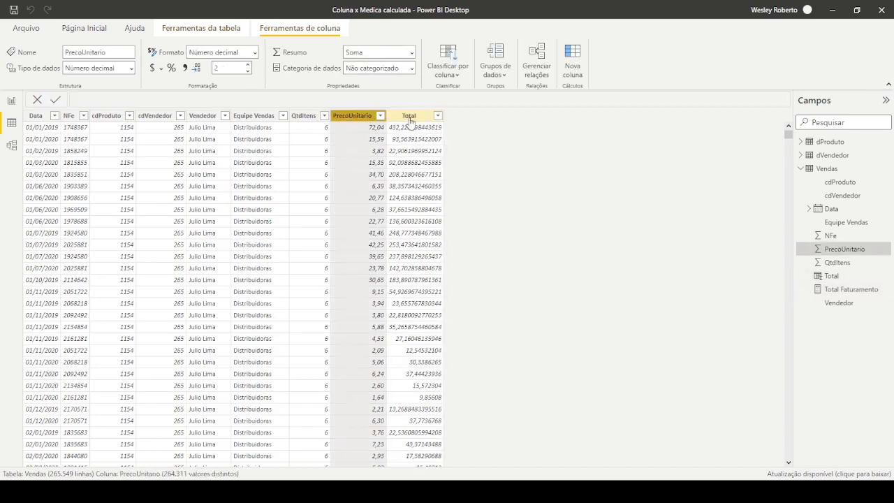
left_click(409, 116)
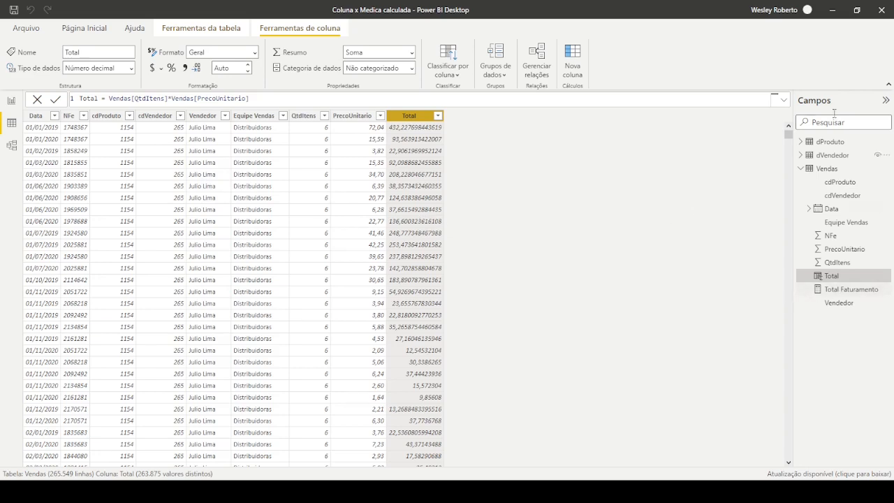
left_click(851, 294)
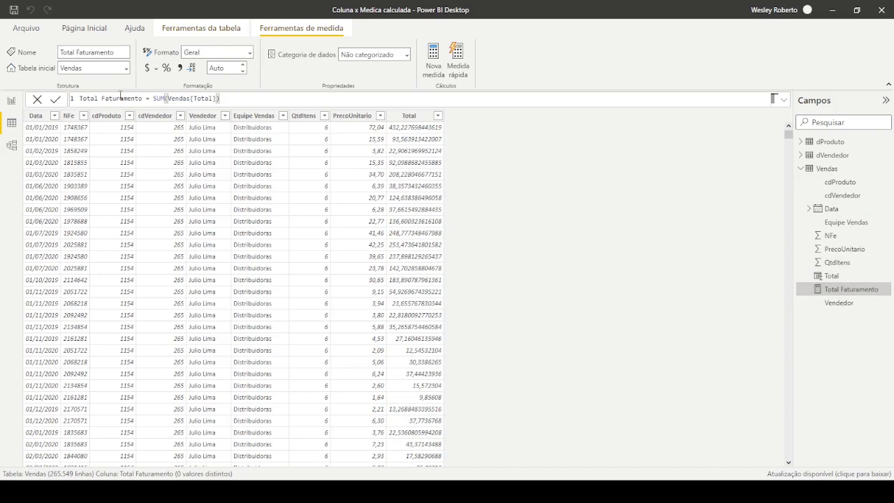
left_click_drag(80, 98, 220, 99)
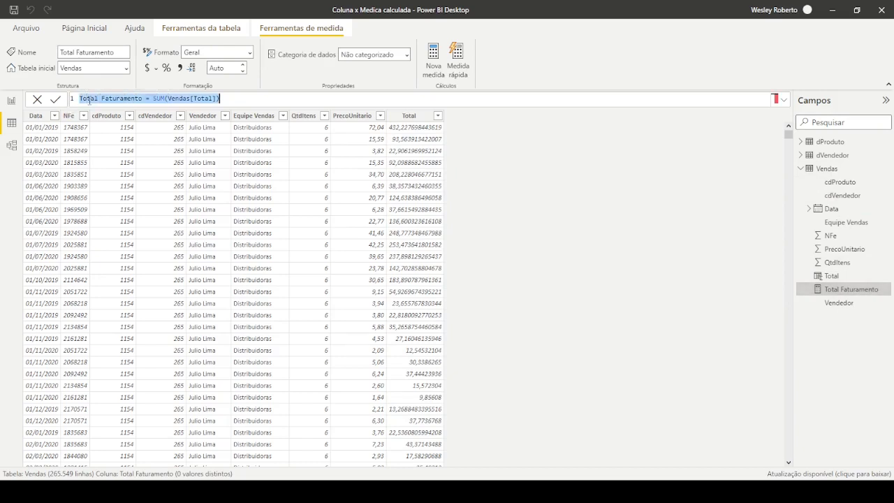
left_click(238, 100)
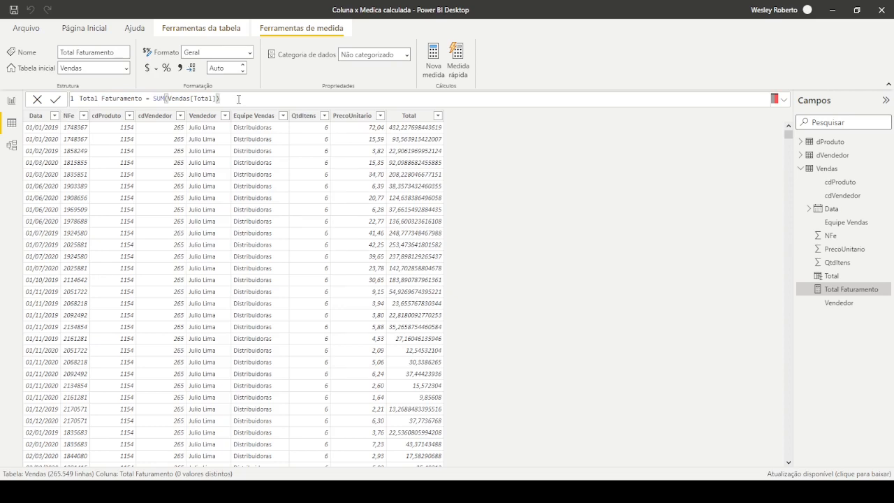
- On a new report page, add a card visual showing the Total Faturamento measure and widen the card
left_click(15, 100)
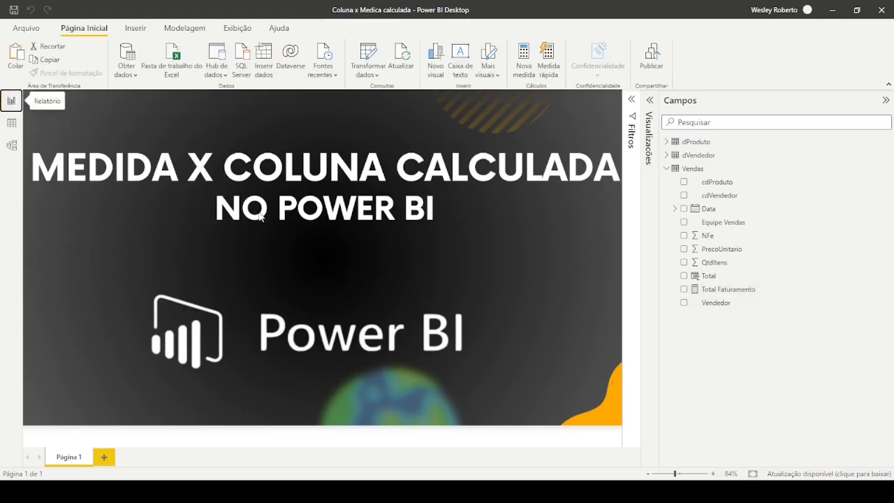
left_click(104, 457)
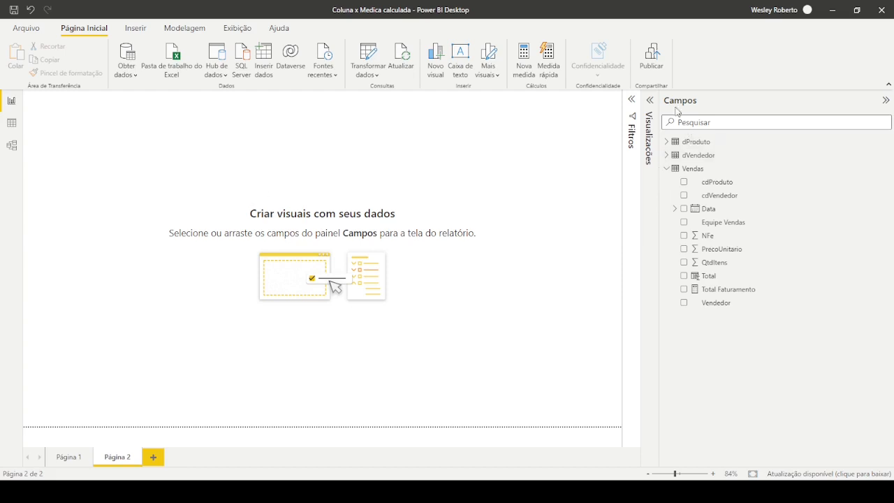
left_click(648, 105)
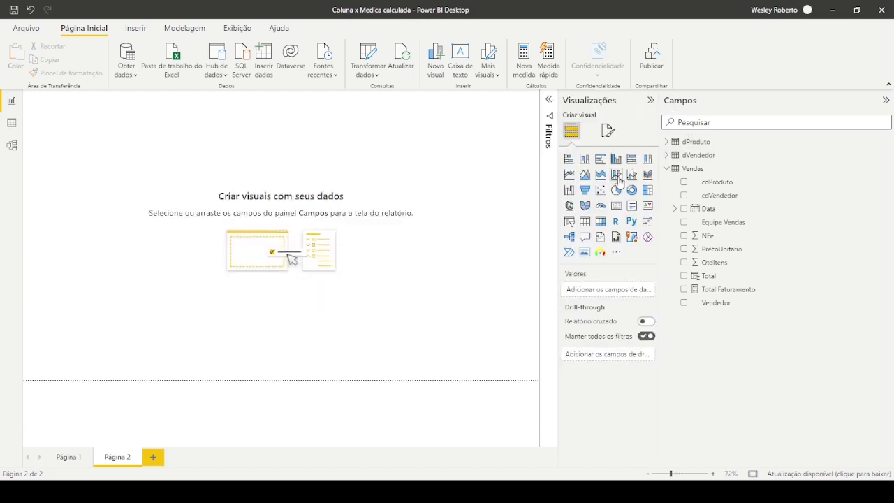
left_click(616, 205)
left_click_drag(81, 138, 181, 193)
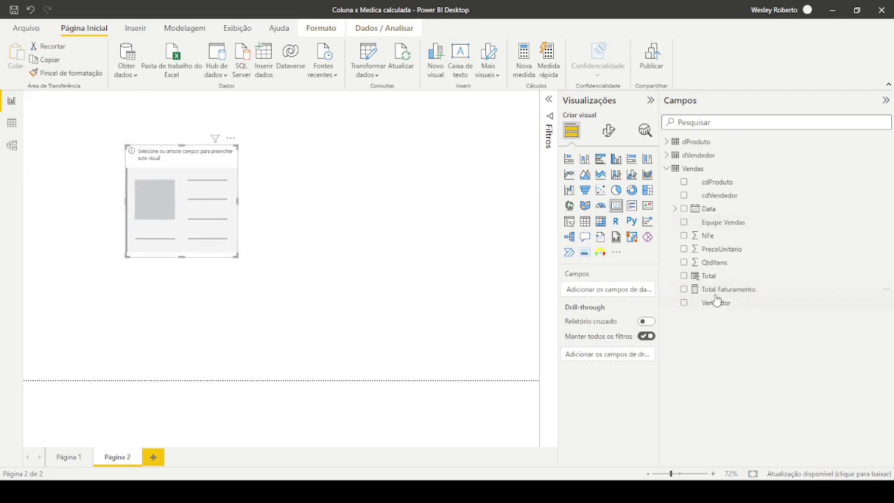
left_click_drag(712, 291, 152, 217)
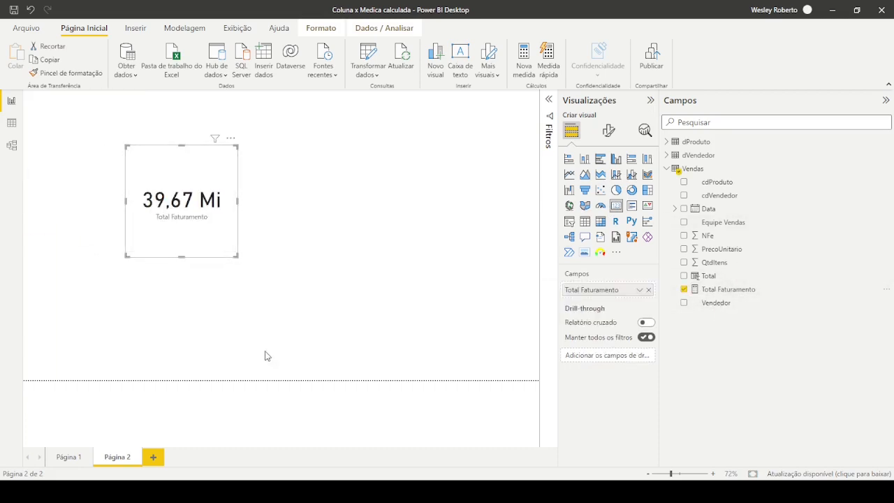
left_click_drag(238, 202, 309, 212)
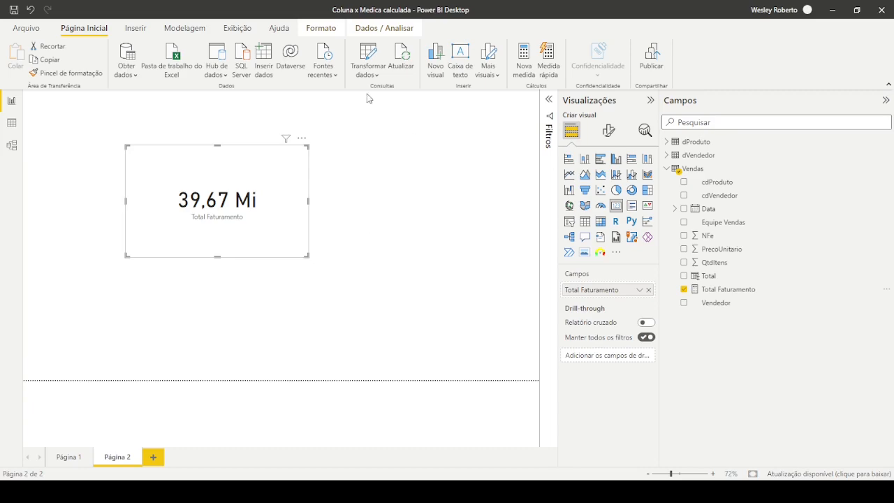
- Create a new measure in the Vendas table with the formula Média Faturamento = AVERAGE(Vendas[Total])
left_click(15, 131)
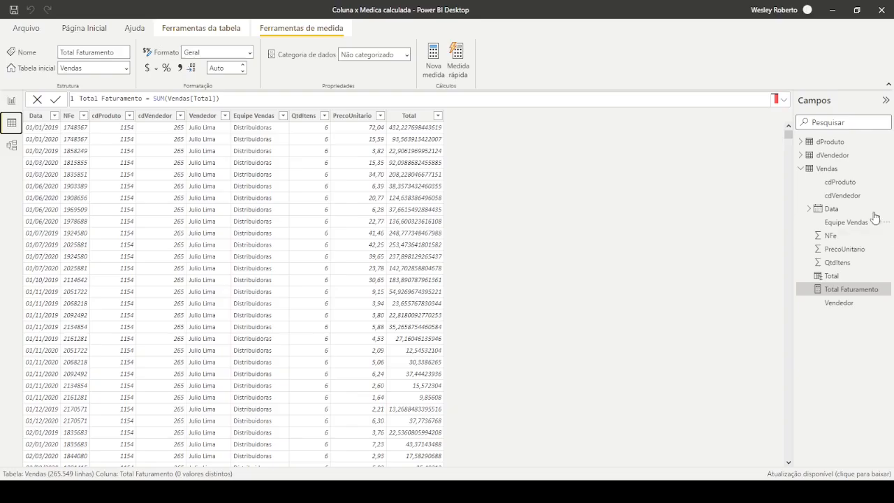
left_click(828, 168)
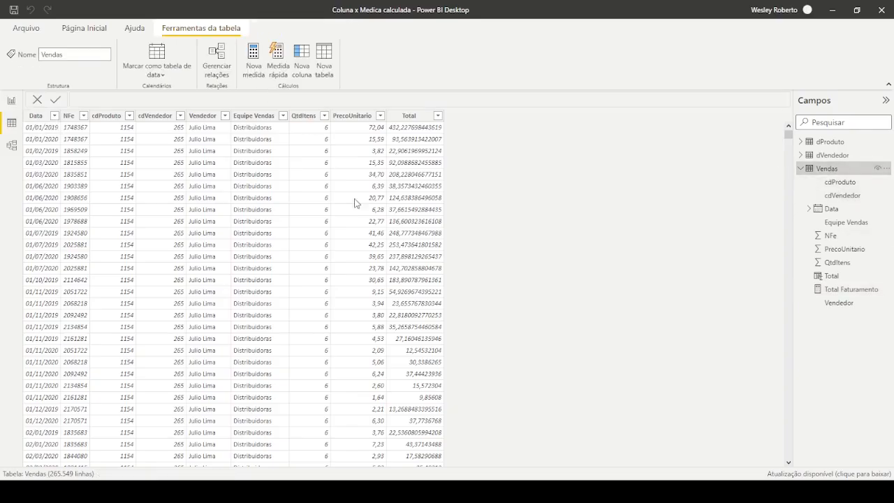
right_click(403, 117)
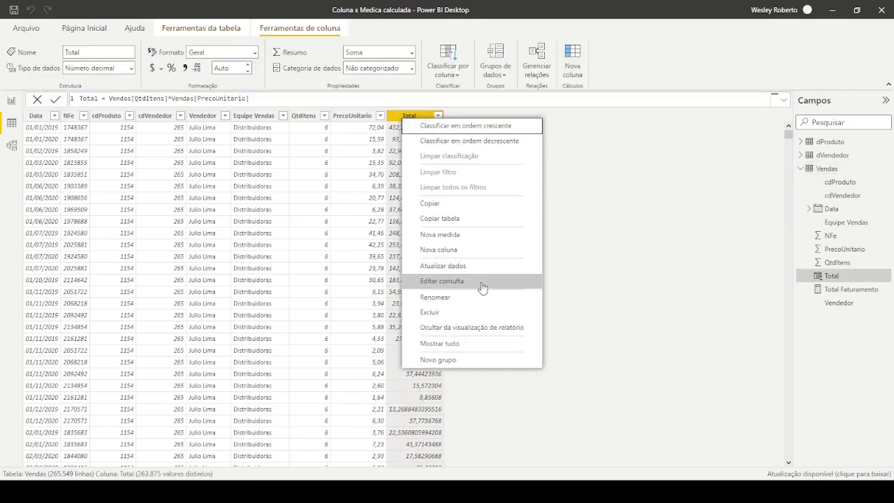
left_click(474, 237)
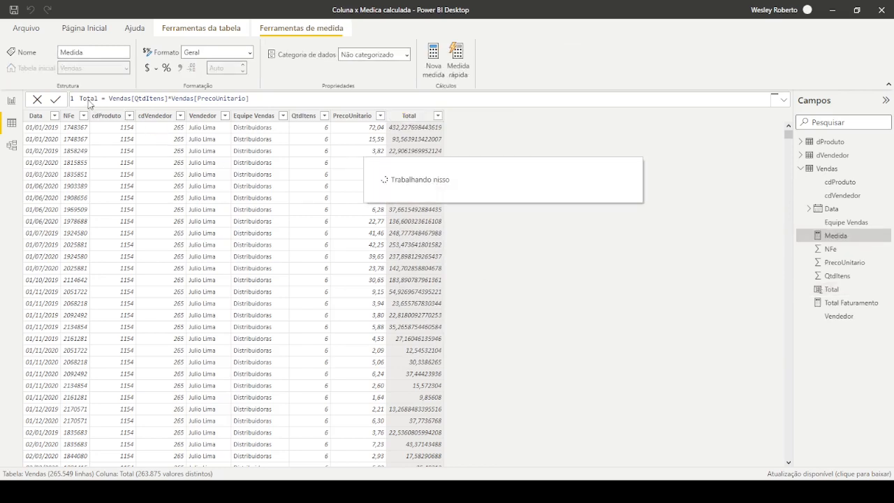
type("M")
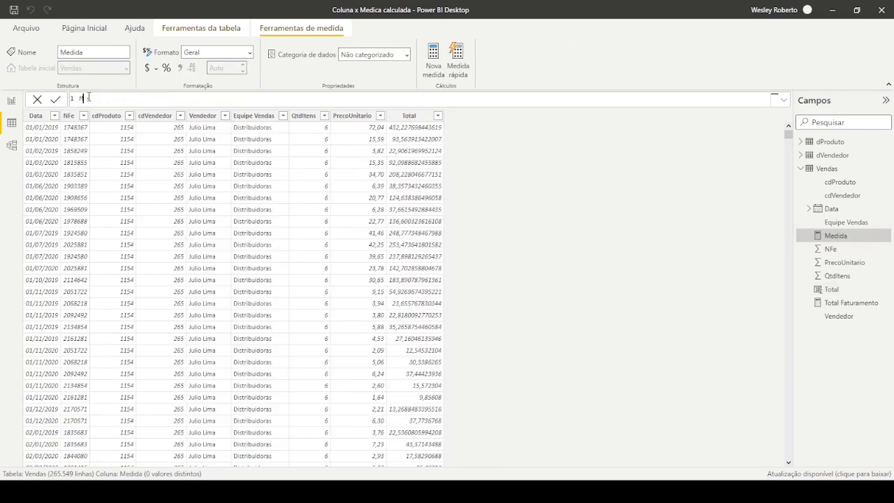
type("édia Faturamento =")
left_click(189, 97)
type("ave")
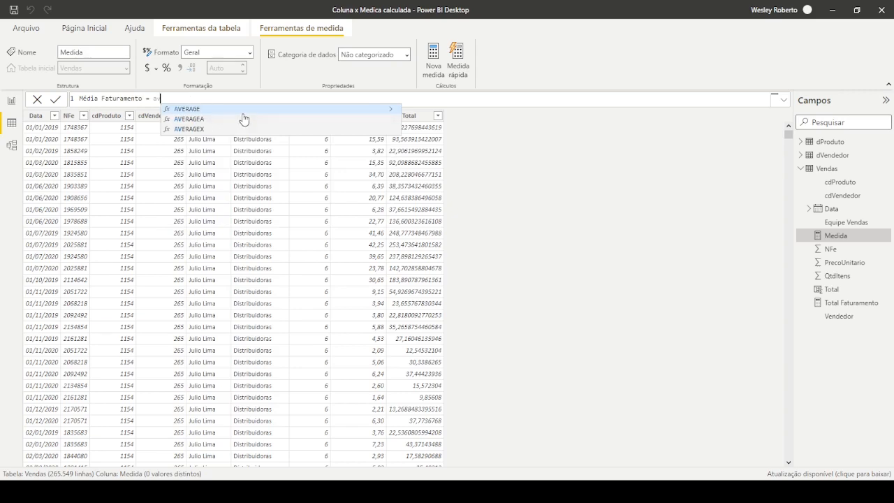
key("Tab")
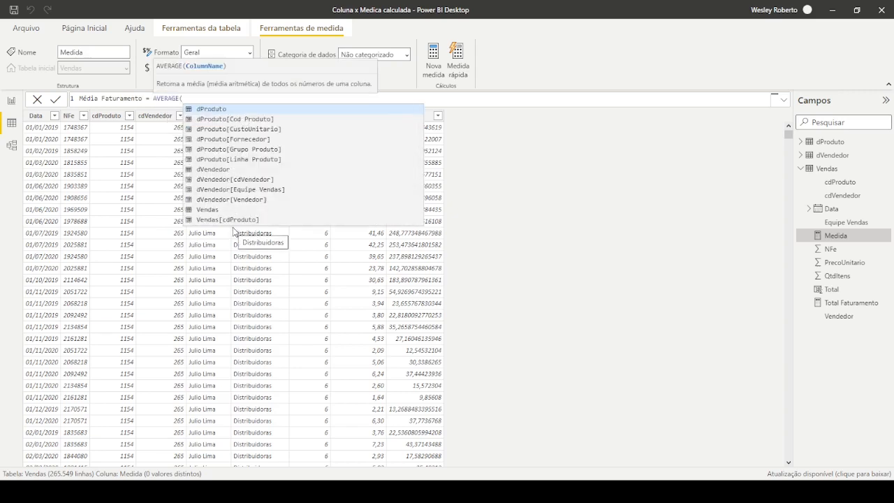
type("tota")
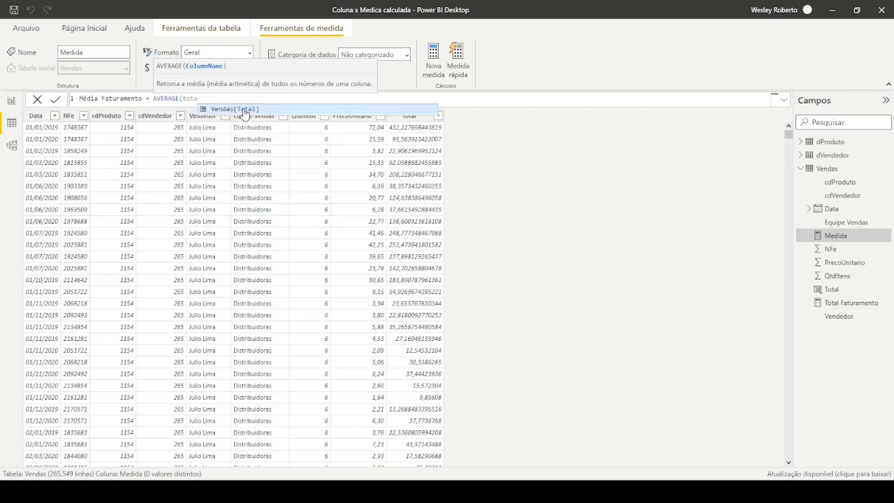
left_click(240, 110)
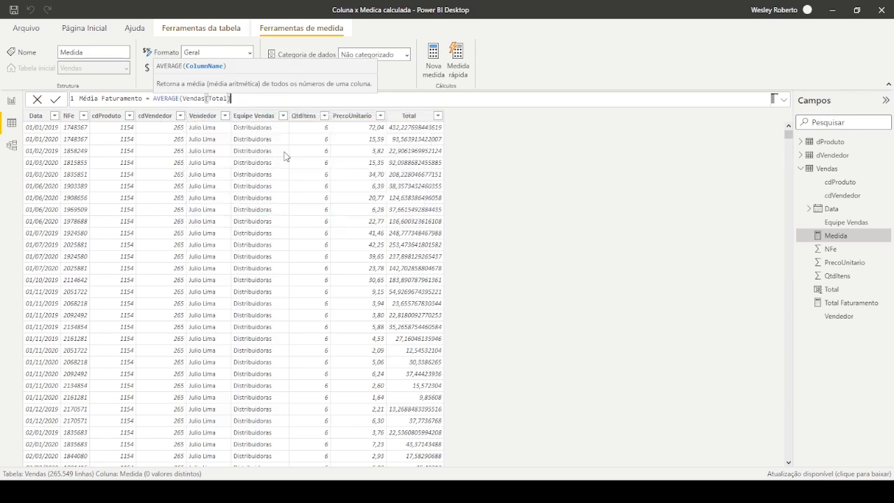
type(")")
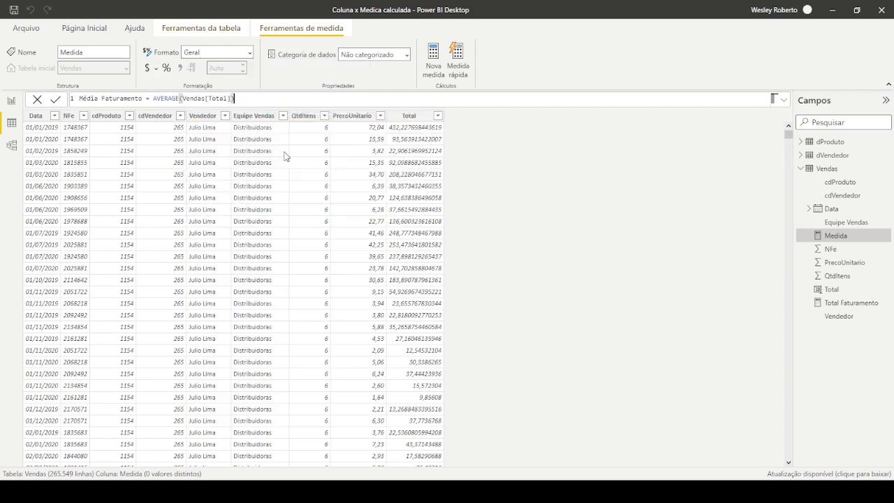
left_click(60, 101)
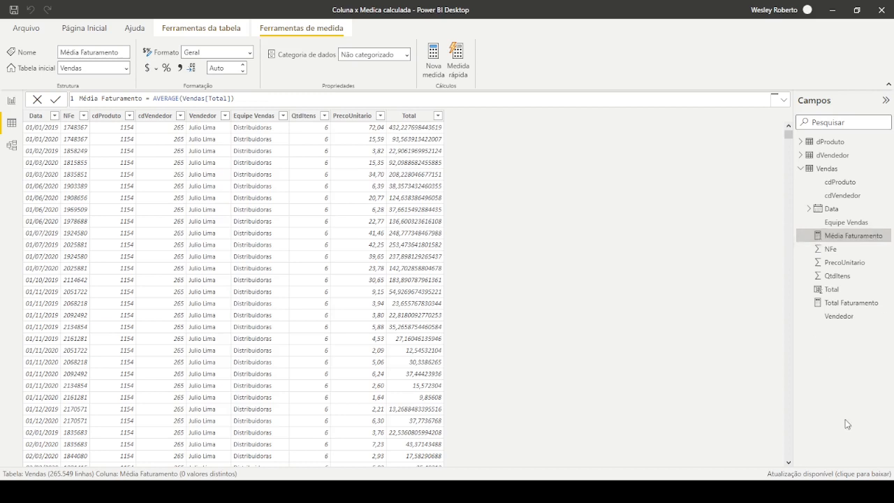
left_click(827, 305)
left_click(825, 236)
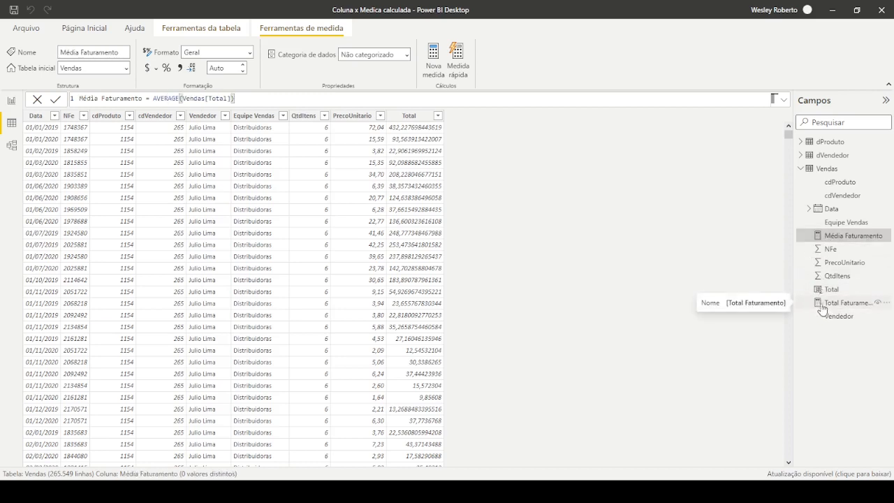
- On report page Página 2, add a second card beside the Total Faturamento card, showing the Média Faturamento measure, and widen it
left_click(8, 100)
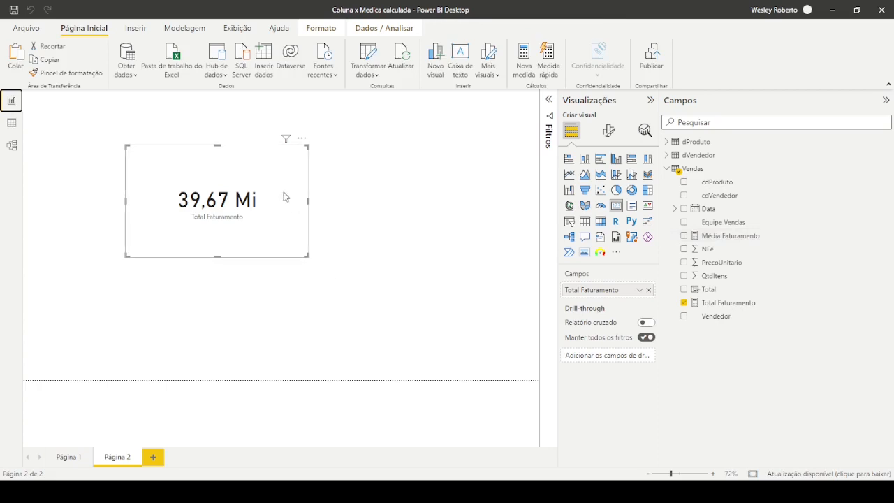
left_click(550, 243)
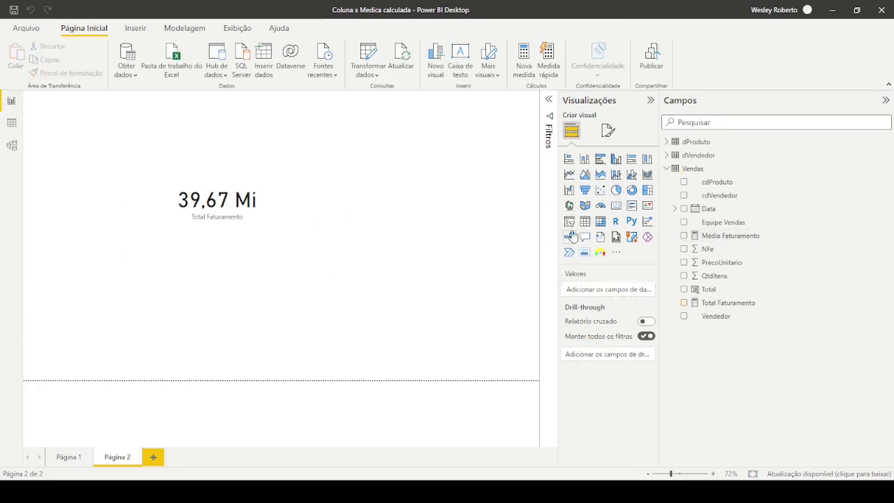
left_click(616, 204)
left_click_drag(162, 297, 408, 185)
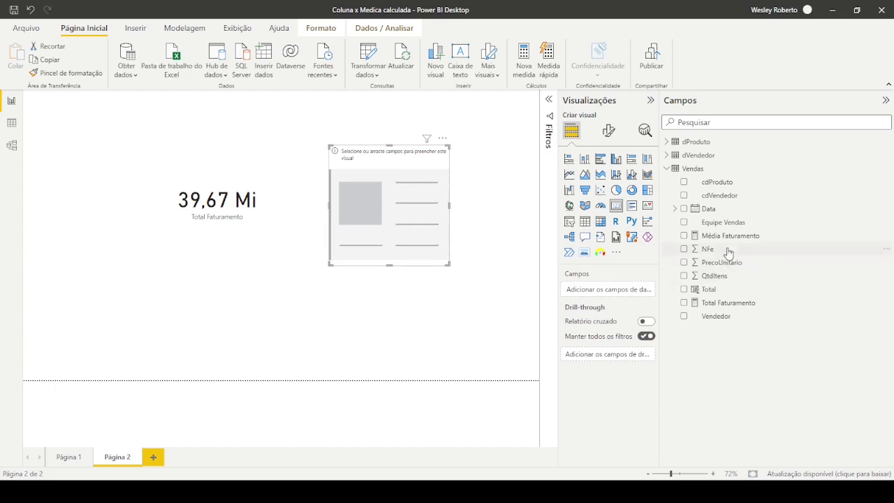
left_click_drag(735, 241, 404, 233)
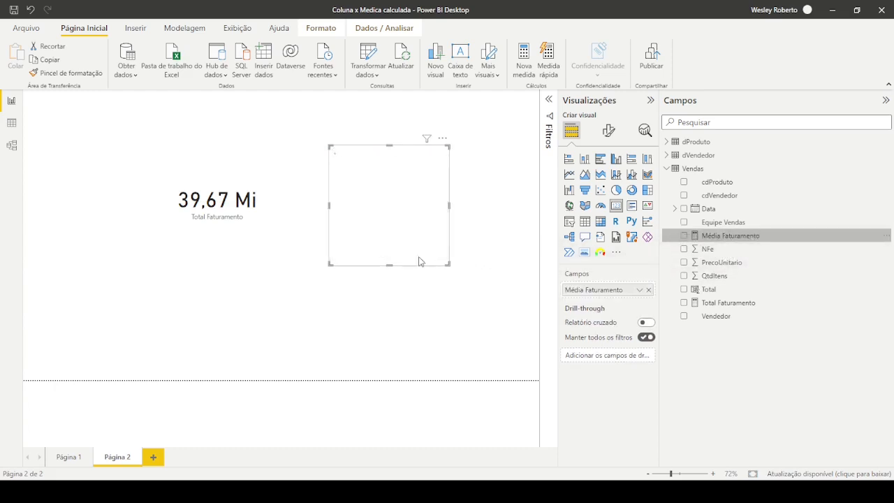
left_click_drag(449, 205, 493, 206)
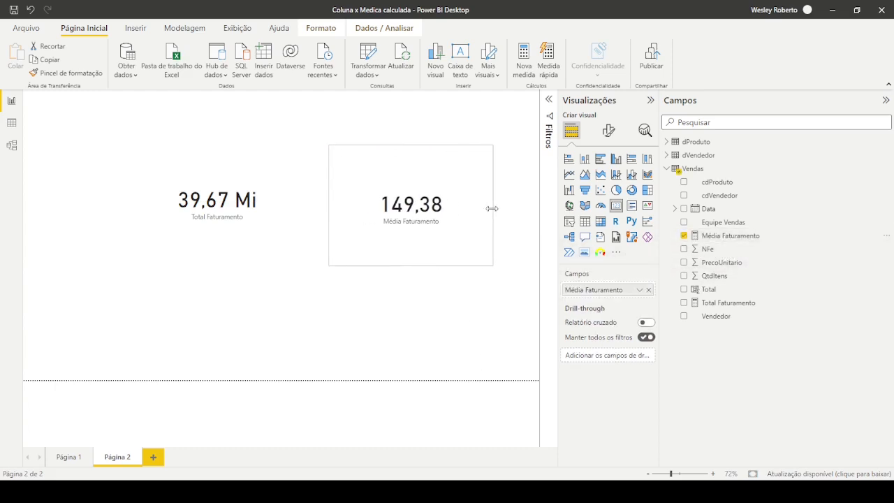
left_click(453, 311)
left_click(394, 235)
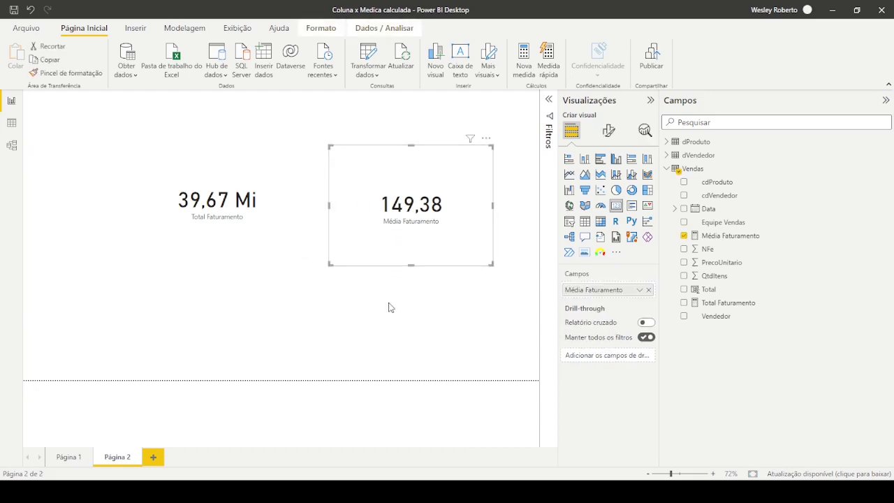